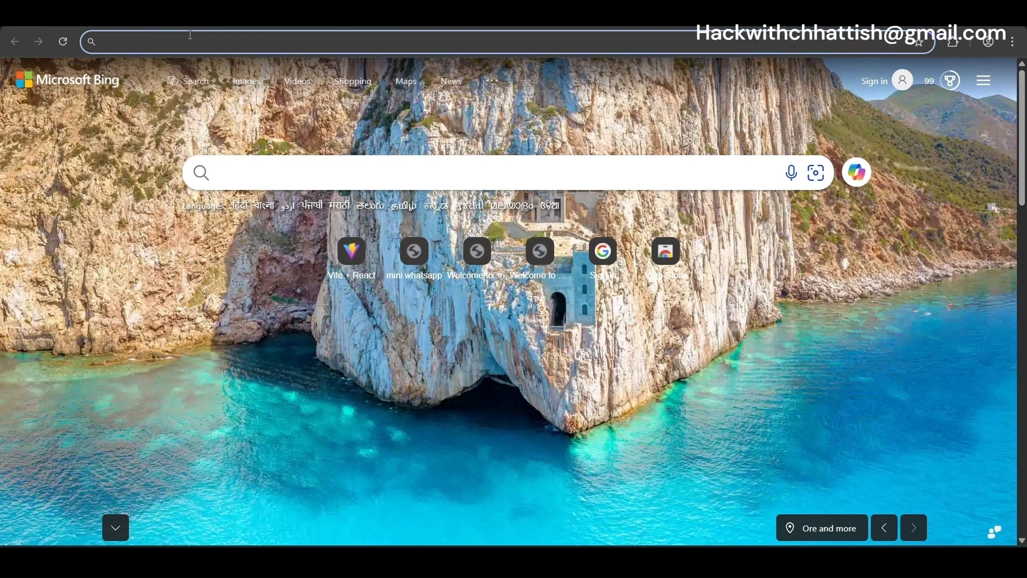
# Search Bing for 'vmware workstation' and open the official VMware Workstation page
pyautogui.press('End')
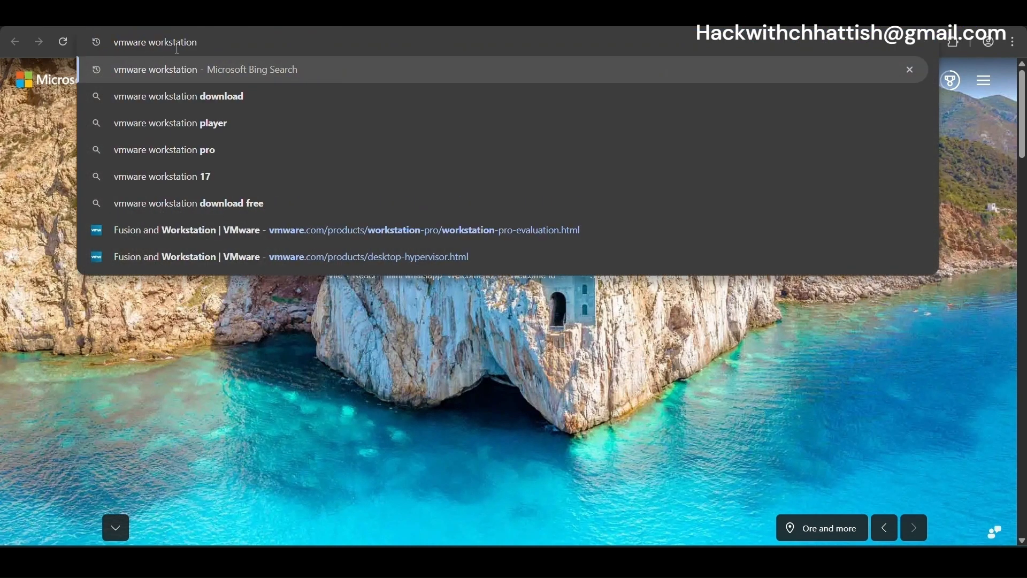
pyautogui.press('Return')
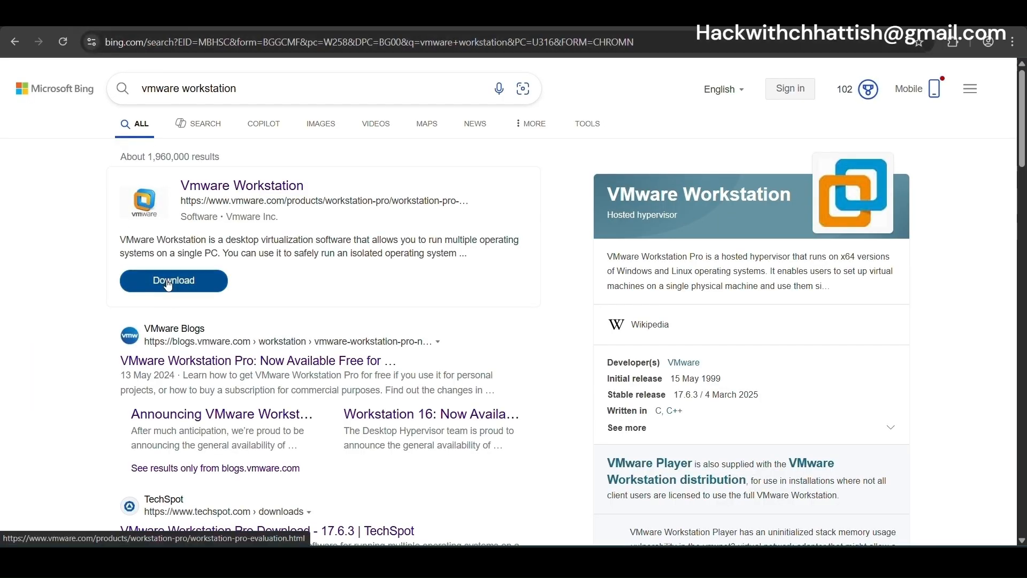
pyautogui.click(192, 287)
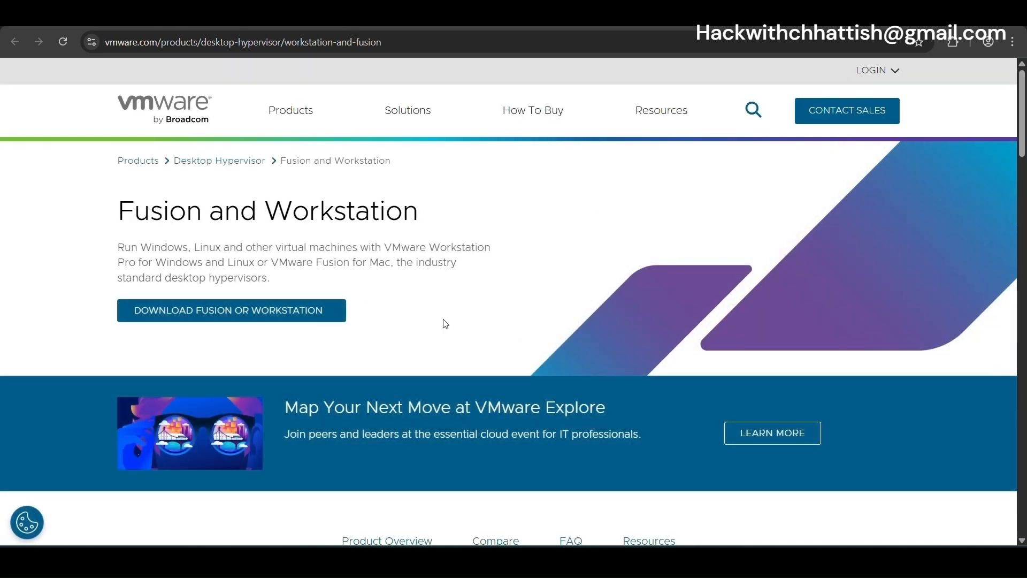
# Go to Broadcom's Free Downloads list and filter it by 'vmware works'
pyautogui.click(328, 314)
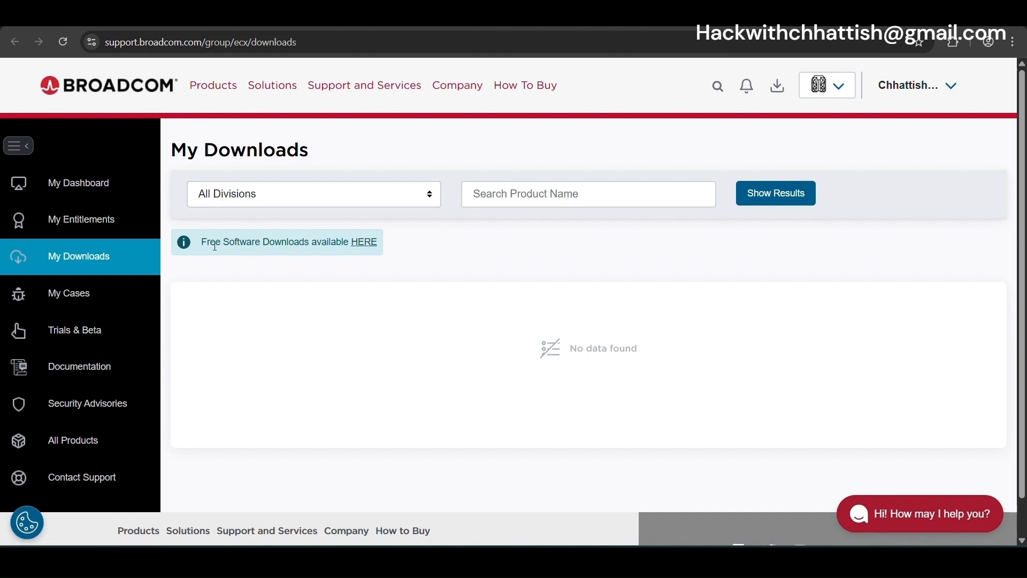
pyautogui.click(369, 243)
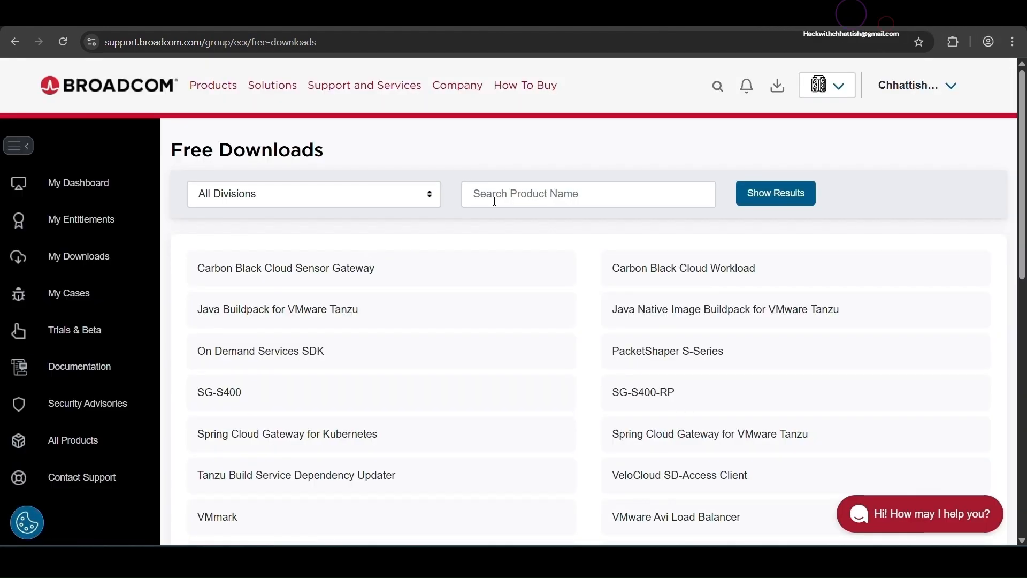
pyautogui.click(485, 193)
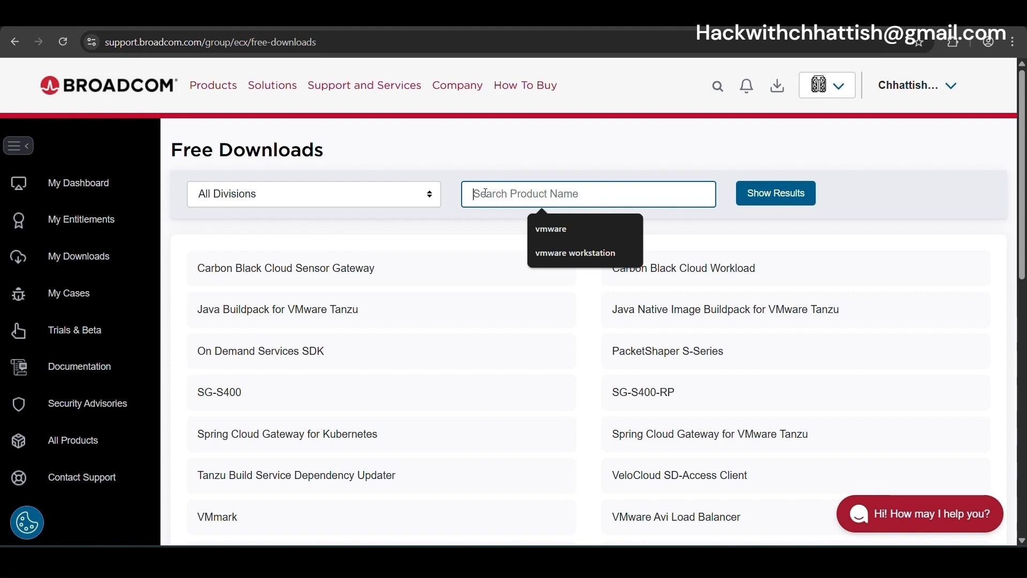
pyautogui.write('vmware workstation')
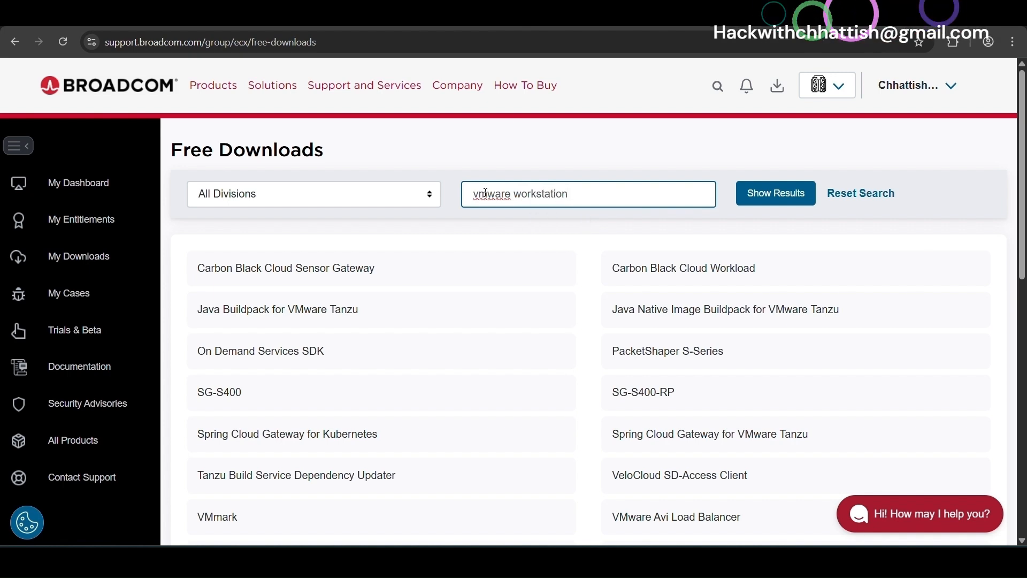
pyautogui.press('Return')
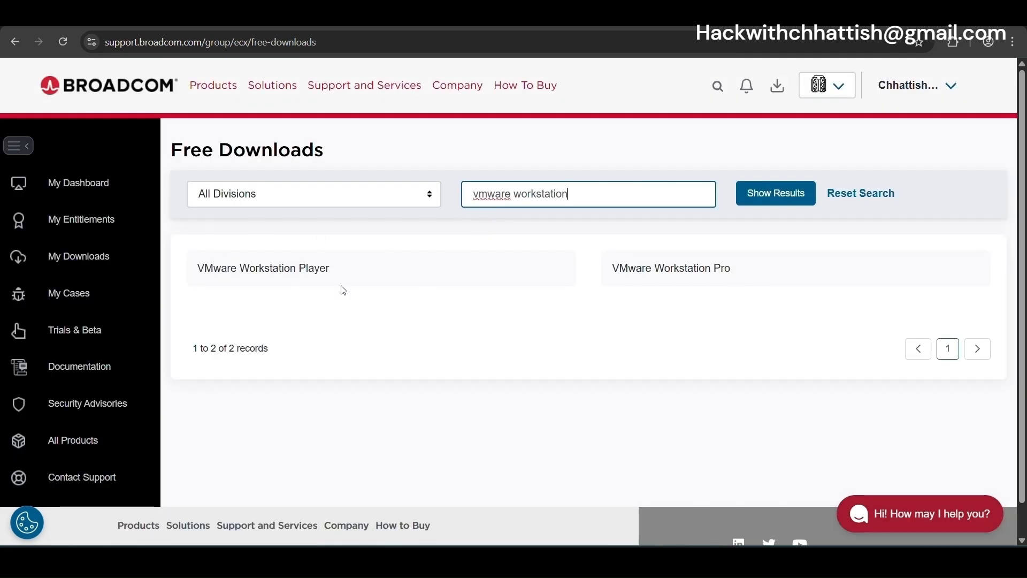
# Accept the terms and download the VMware Workstation Pro 17.6.3 Windows installer
pyautogui.click(716, 273)
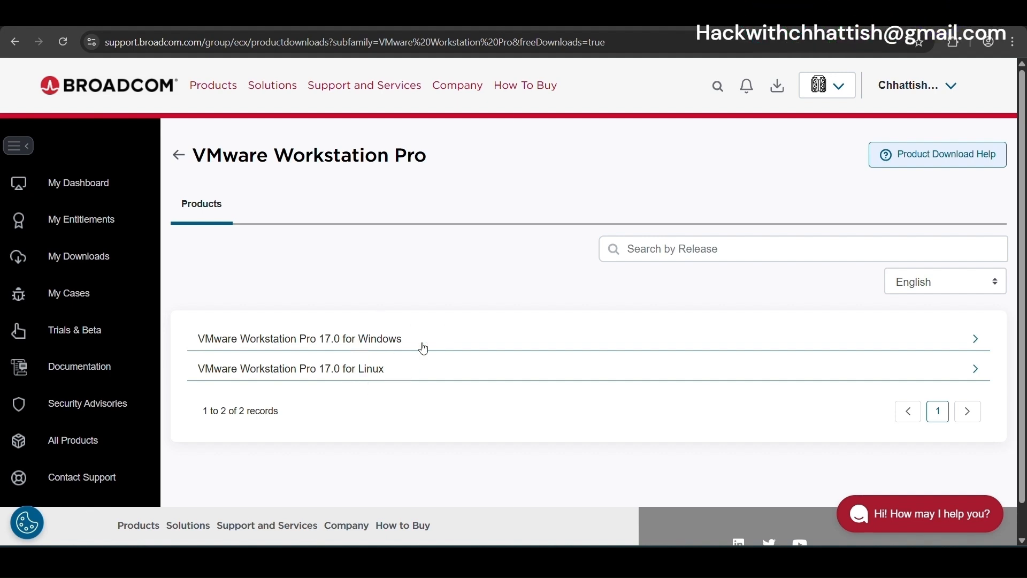
pyautogui.click(977, 342)
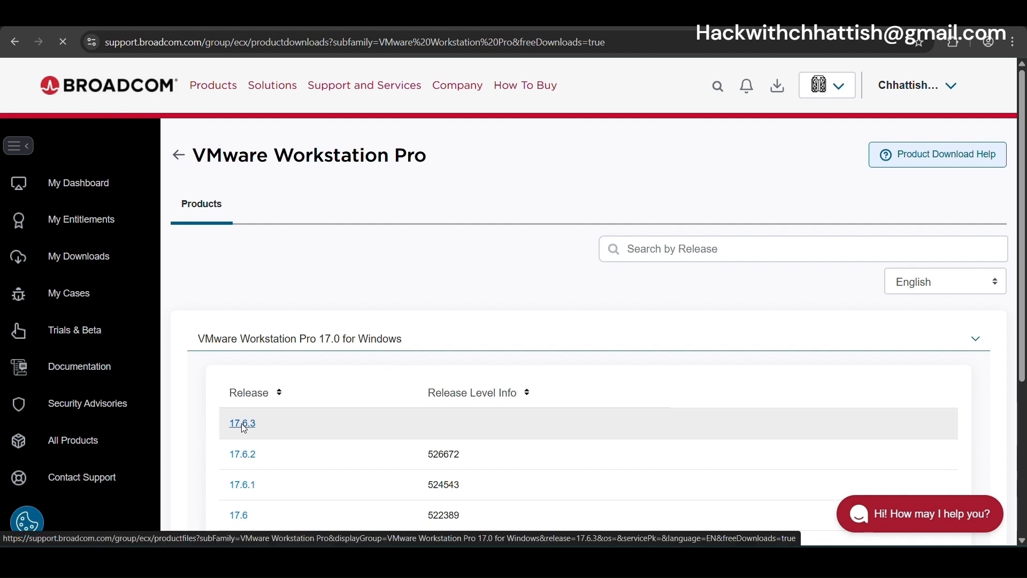
pyautogui.click(243, 423)
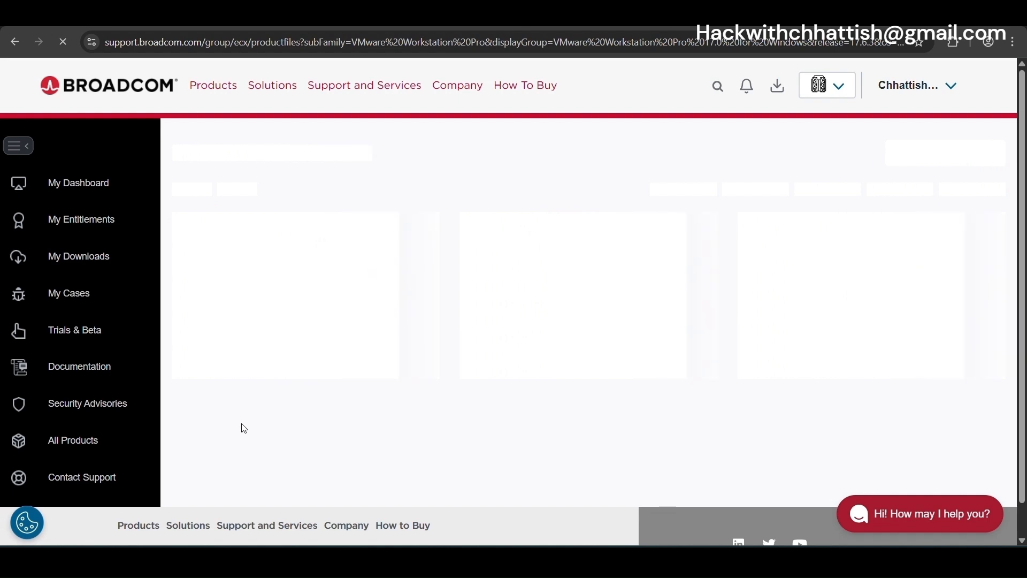
pyautogui.scroll(-2, 799, 410)
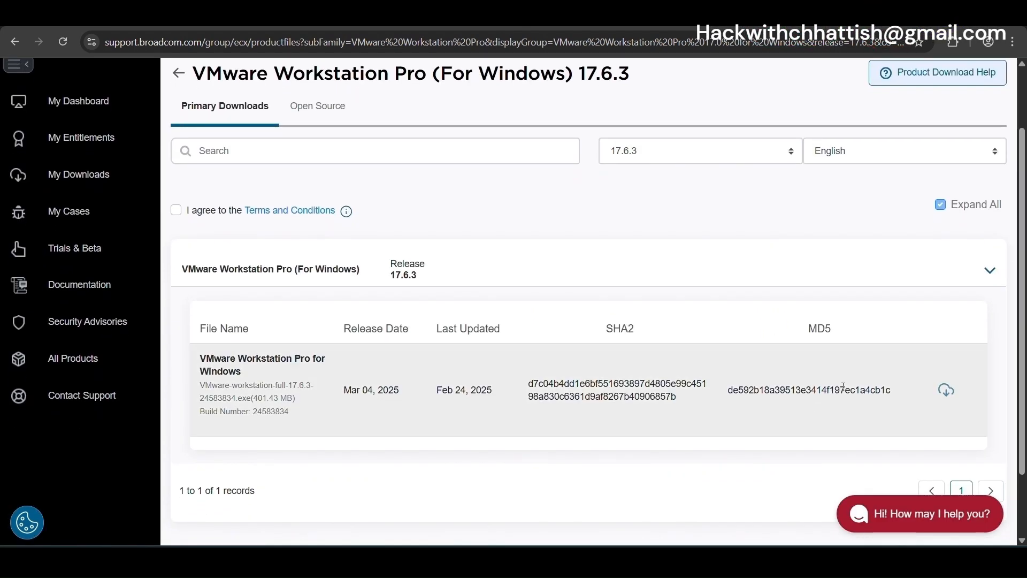
pyautogui.click(176, 210)
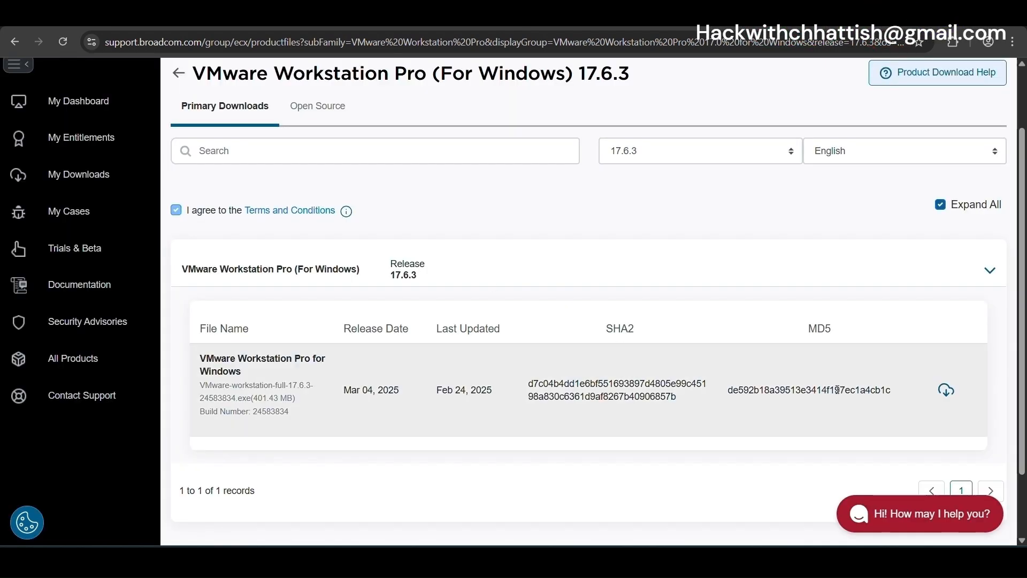
pyautogui.click(947, 390)
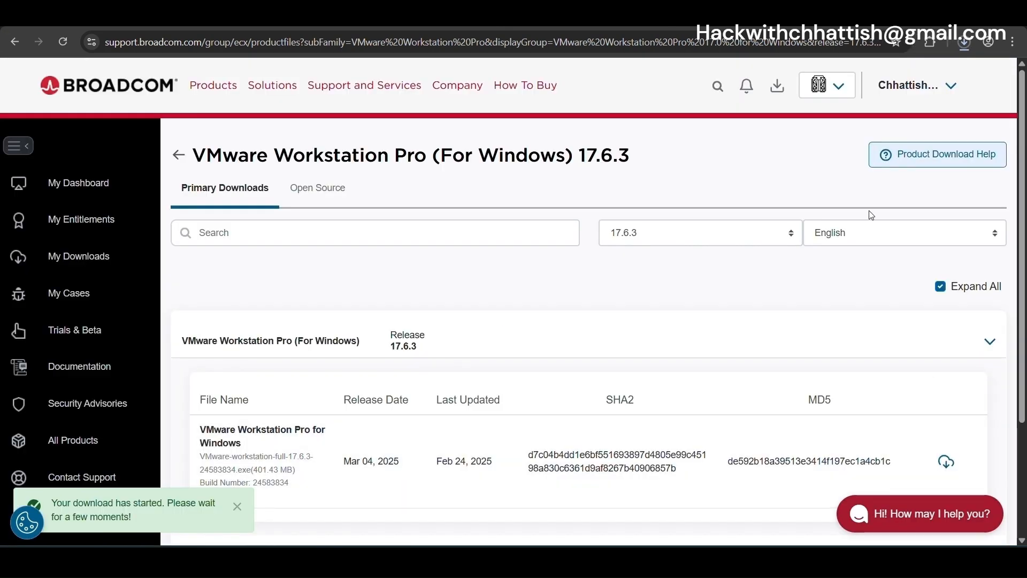
# Confirm the installer is downloading, then search Bing for 'kali linux' in a new tab
pyautogui.click(965, 41)
pyautogui.hotkey('ctrl', 't')
pyautogui.write('ka')
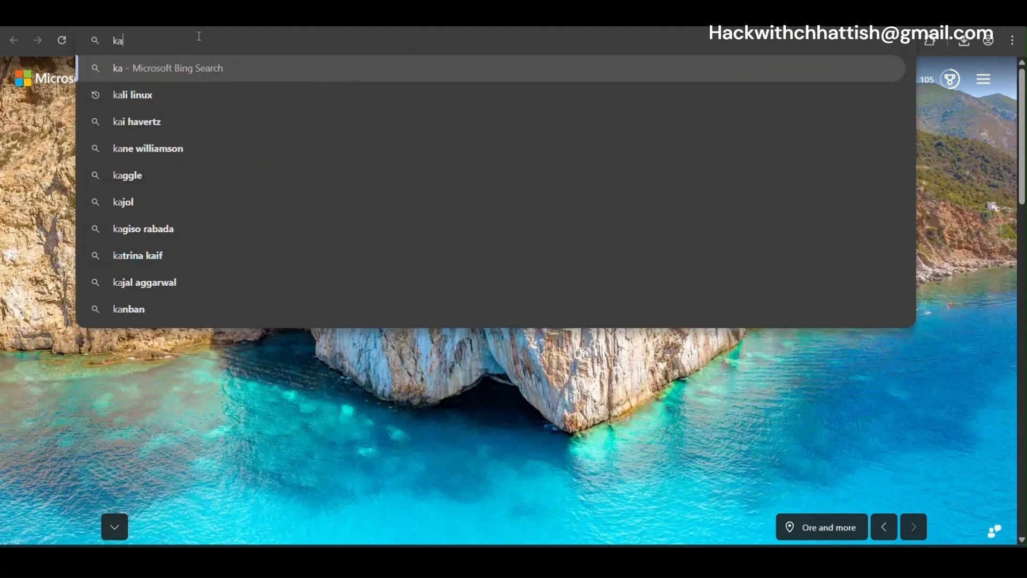
pyautogui.write('li linux')
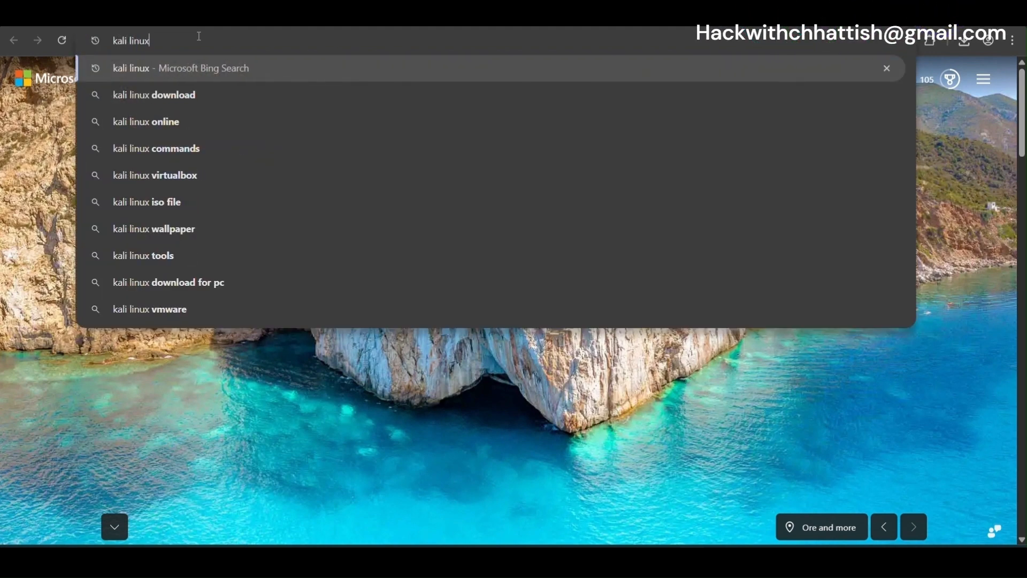
pyautogui.press('Return')
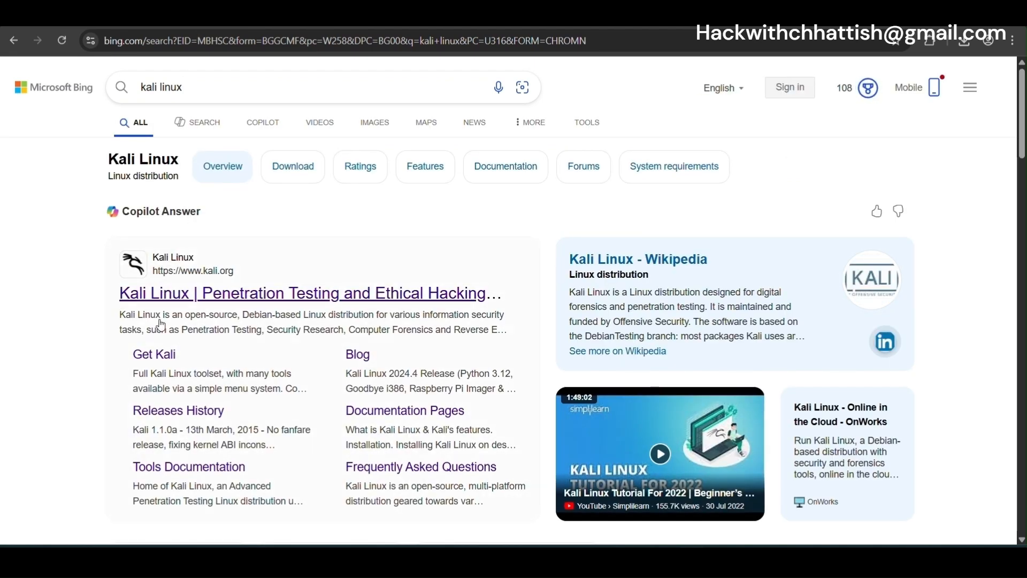
# Open kali.org's Get Kali page down to the recommended x86_64 Installer image
pyautogui.click(163, 293)
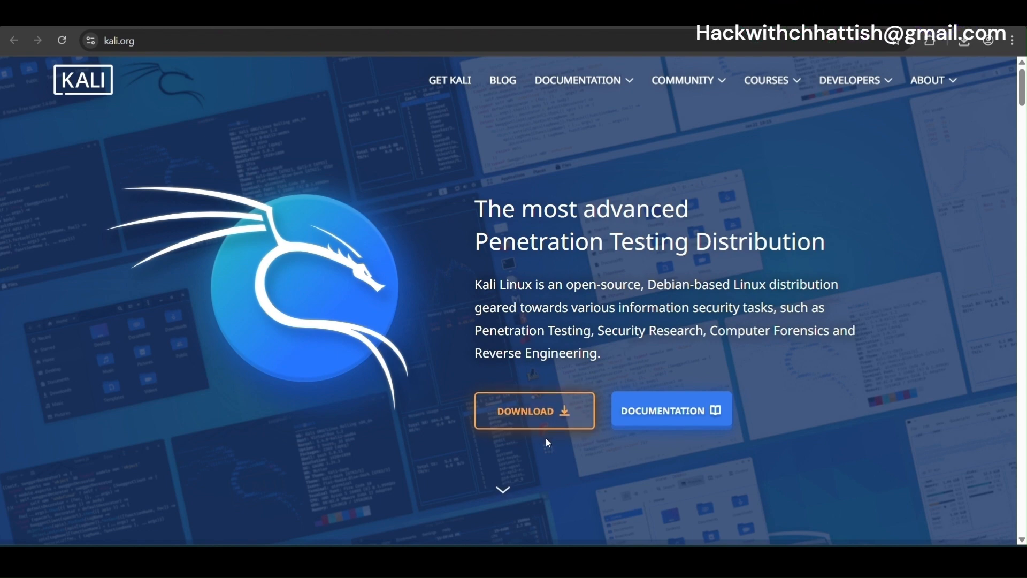
pyautogui.click(555, 415)
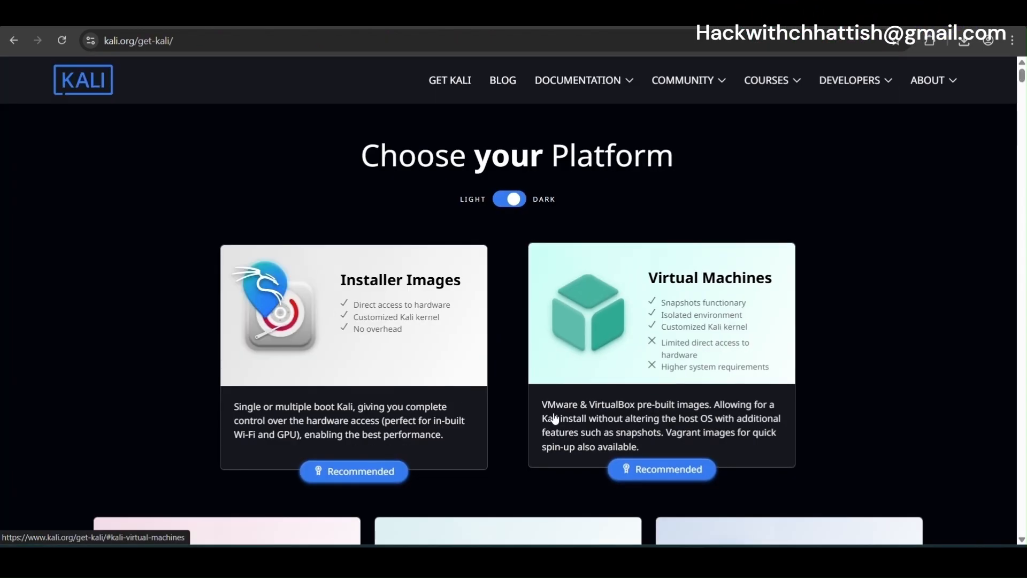
pyautogui.scroll(-9, 523, 385)
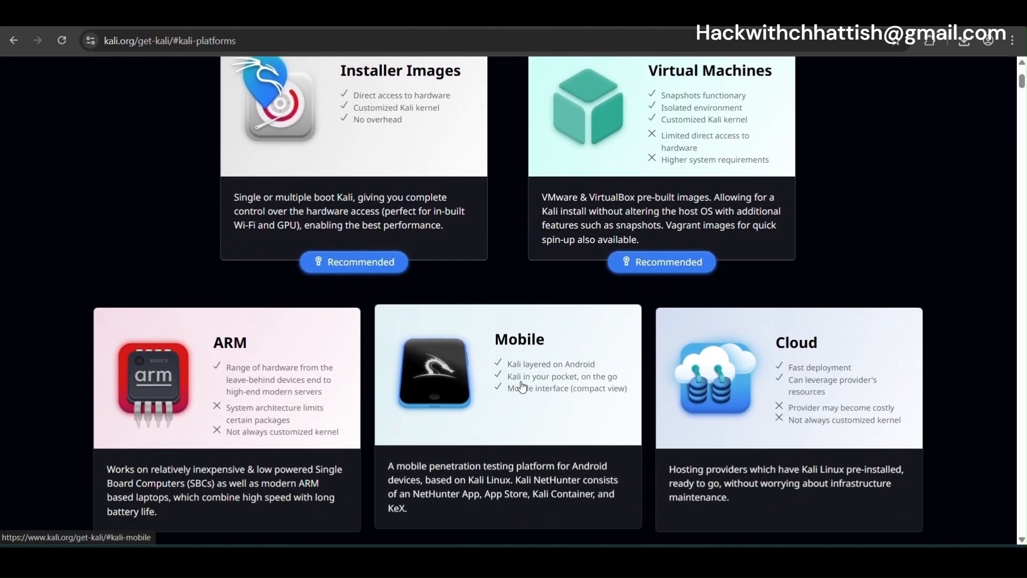
pyautogui.scroll(-10, 522, 385)
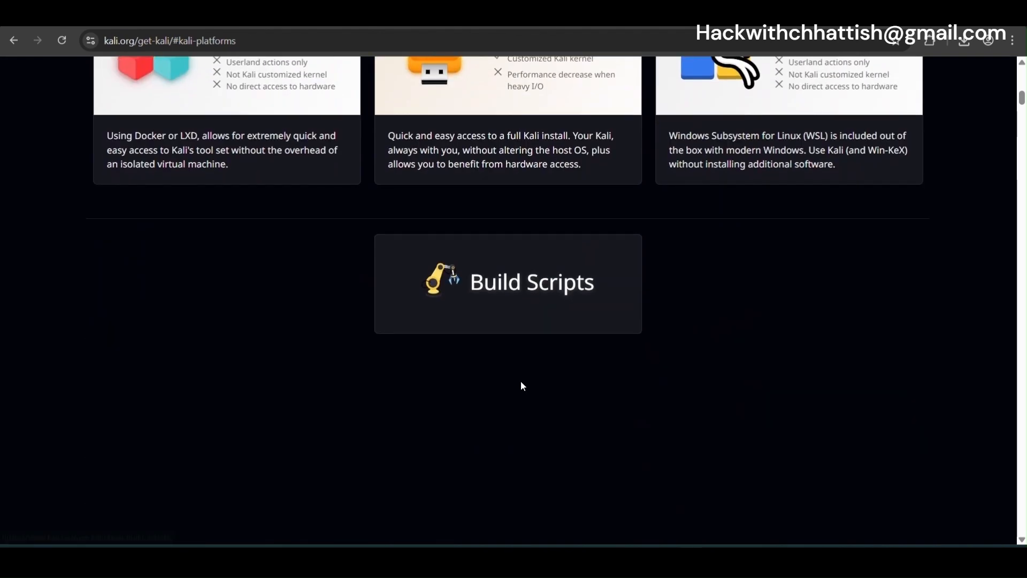
pyautogui.scroll(-5, 522, 385)
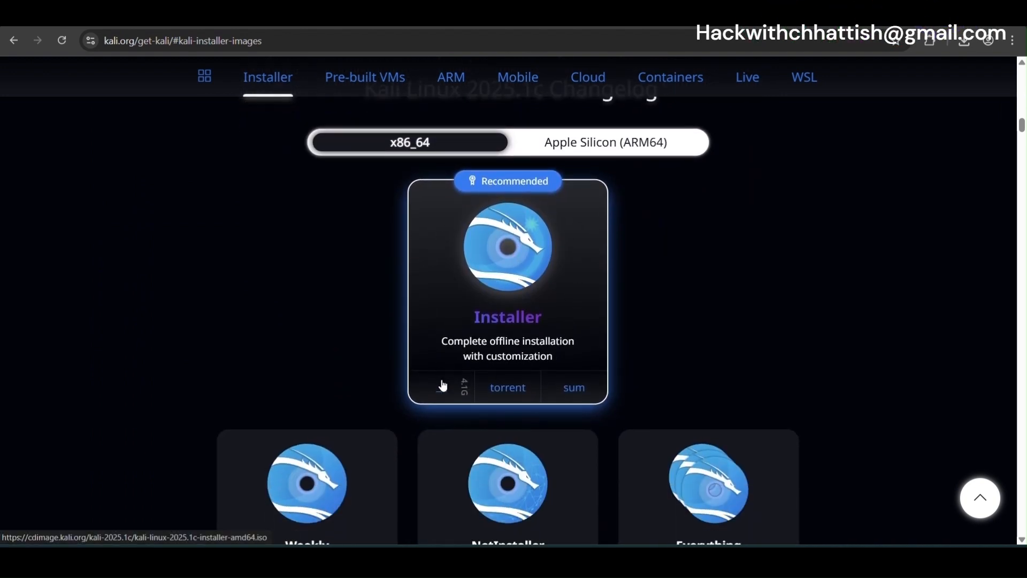
# Start the Kali x86_64 installer download and check its progress
pyautogui.click(443, 389)
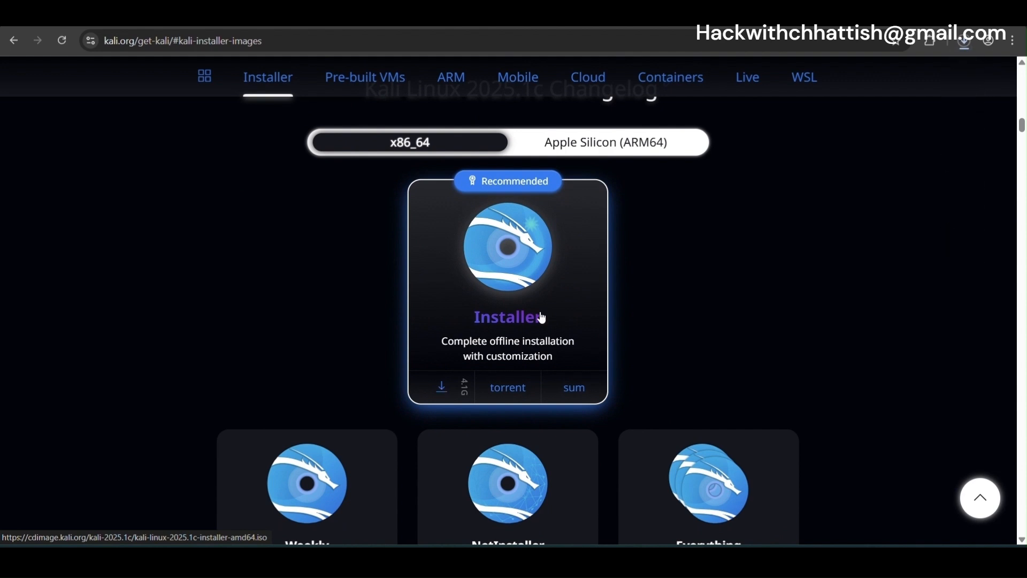
pyautogui.click(964, 42)
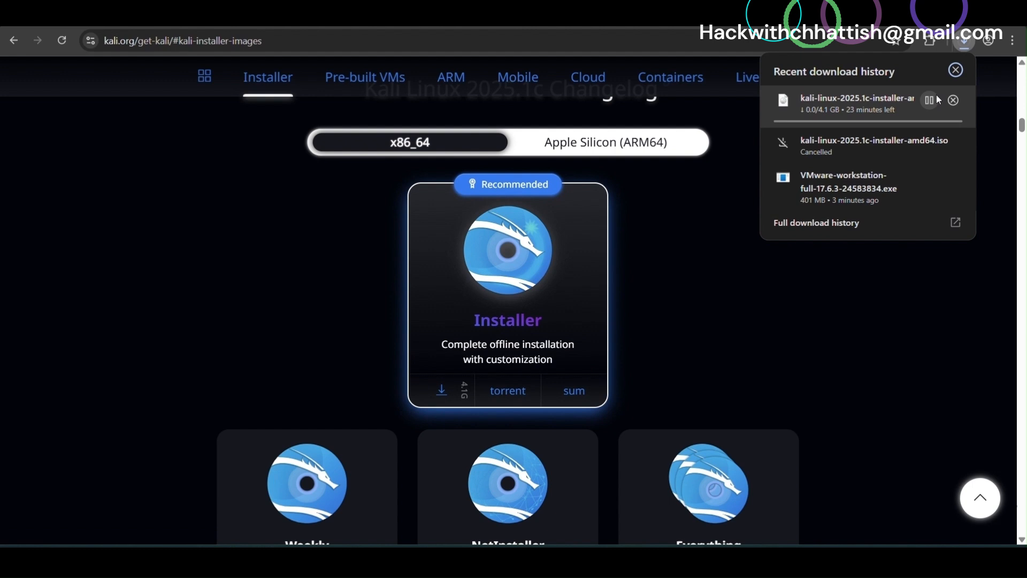
pyautogui.click(371, 120)
pyautogui.scroll(-2, 371, 120)
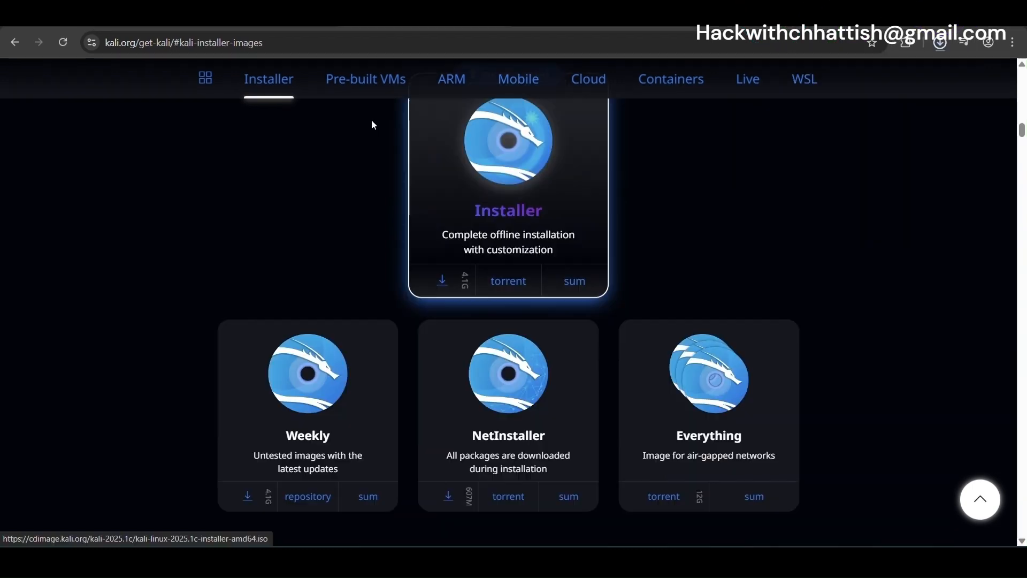
# Download the 3.3 GB pre-built VMware Kali image and launch the Workstation installer
pyautogui.click(356, 85)
pyautogui.scroll(-4, 307, 245)
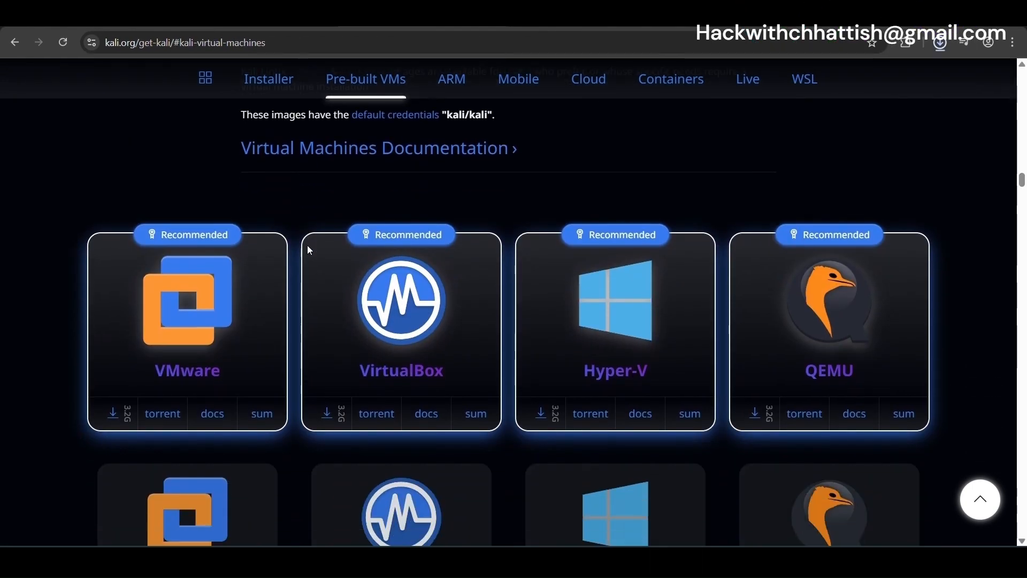
pyautogui.click(115, 412)
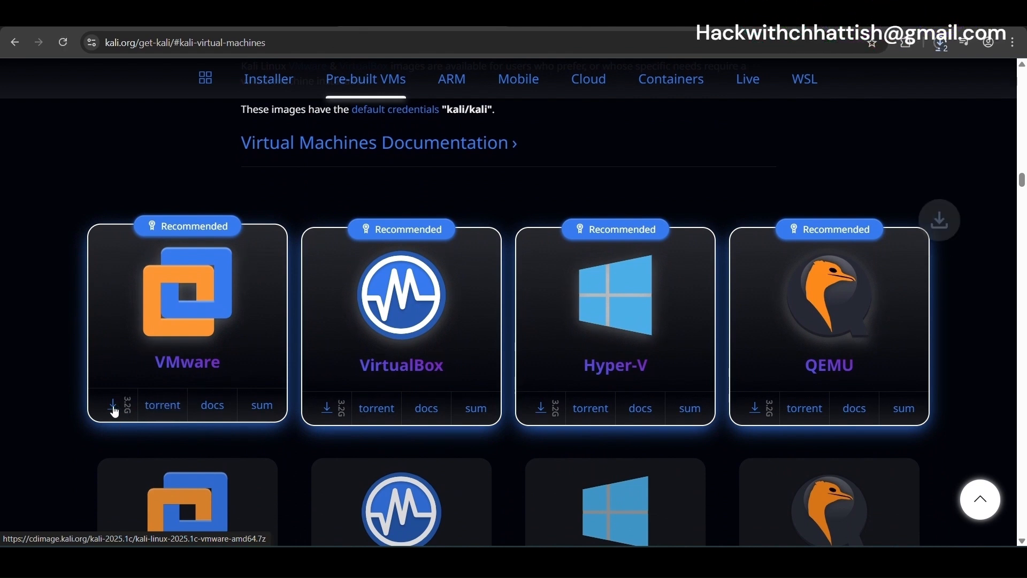
pyautogui.click(940, 48)
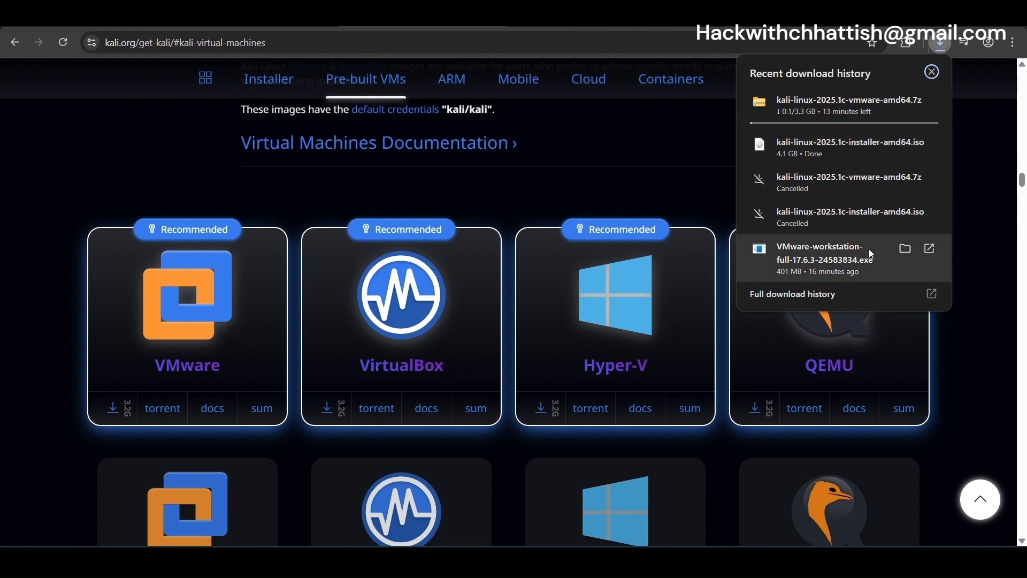
pyautogui.click(839, 268)
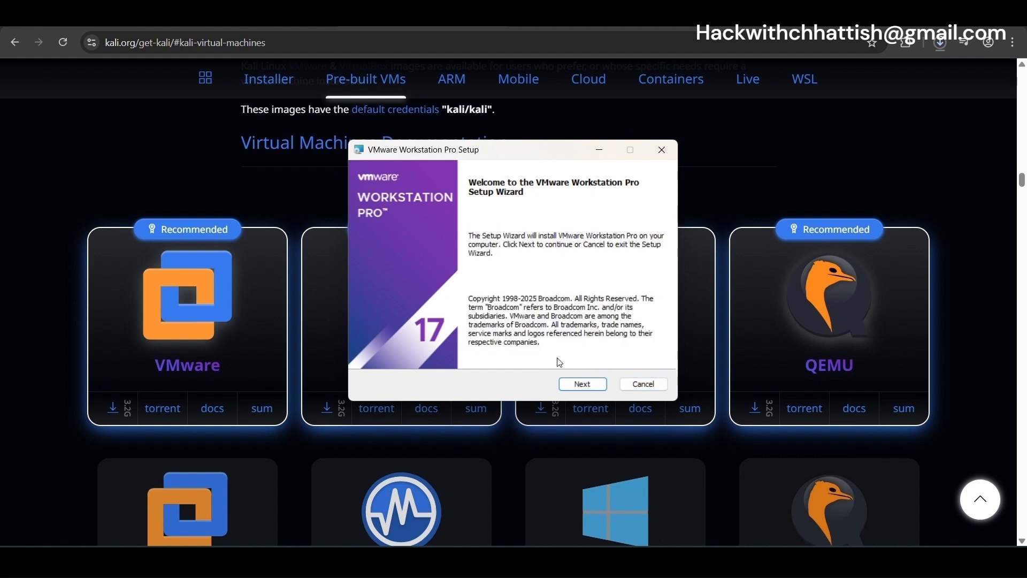
# Install VMware Workstation Pro with the licence accepted and all default options
pyautogui.click(573, 384)
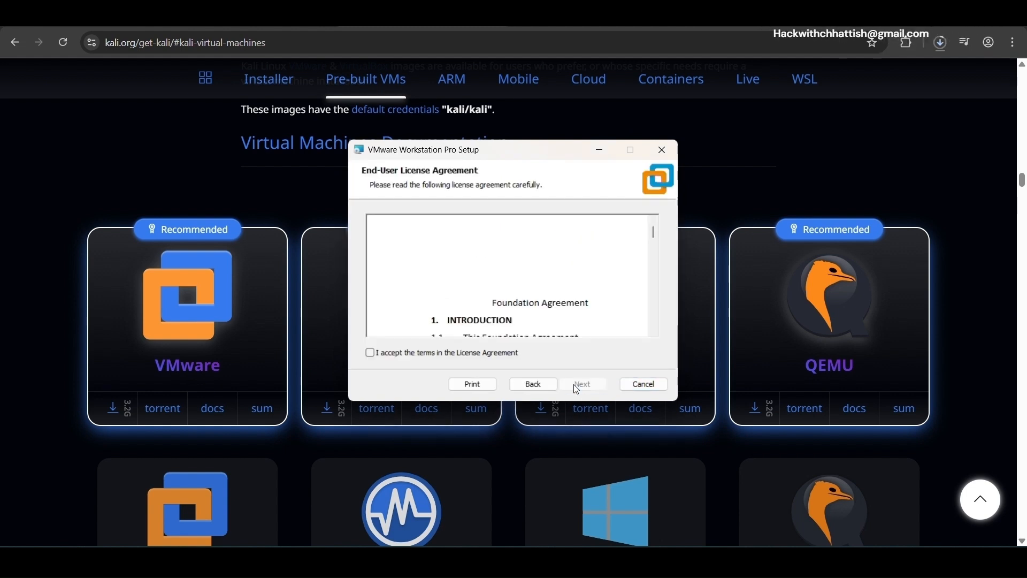
pyautogui.click(370, 354)
pyautogui.click(588, 391)
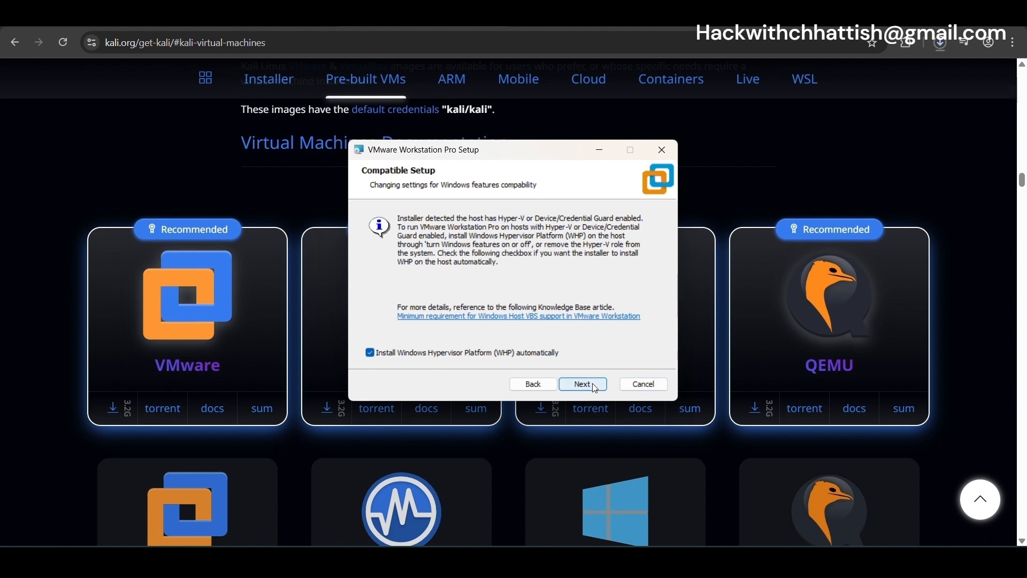
pyautogui.click(583, 386)
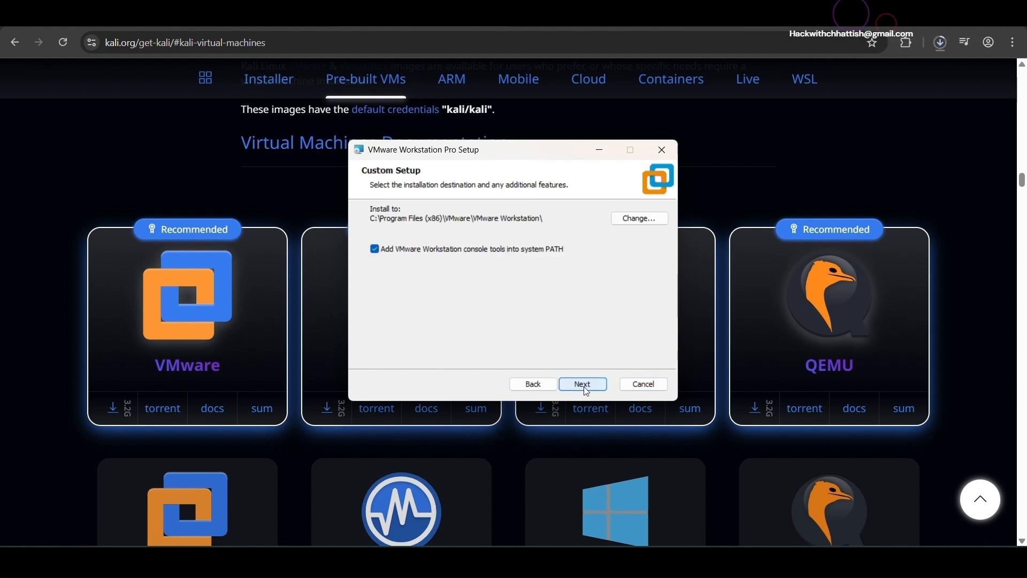
pyautogui.click(583, 385)
pyautogui.click(584, 385)
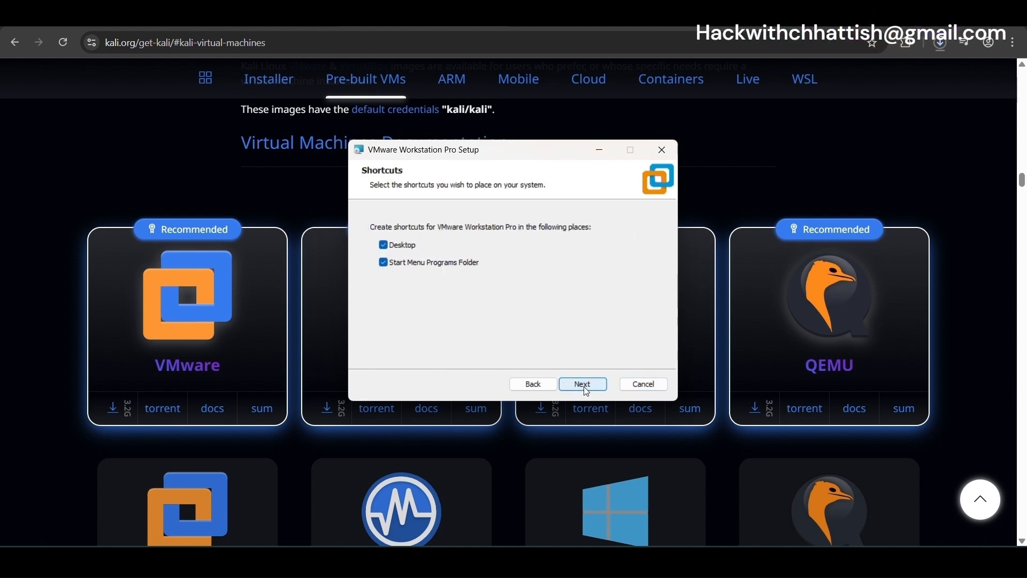
pyautogui.click(584, 385)
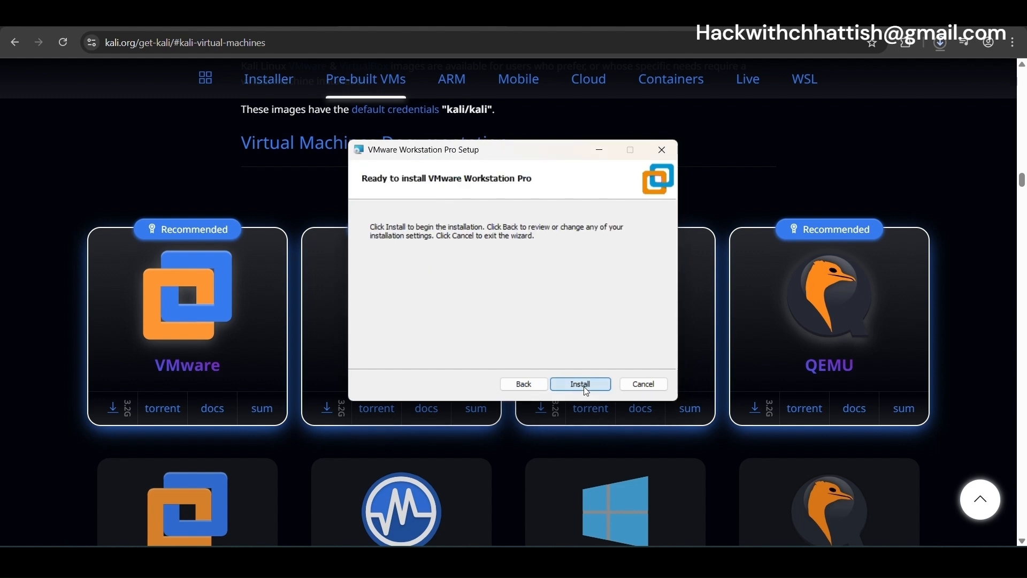
pyautogui.click(584, 385)
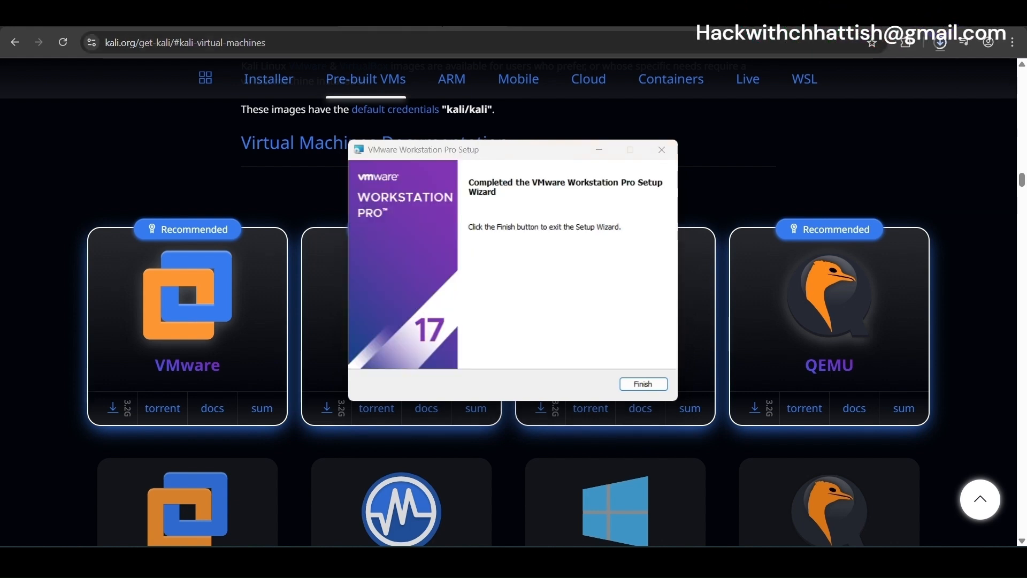
pyautogui.click(644, 385)
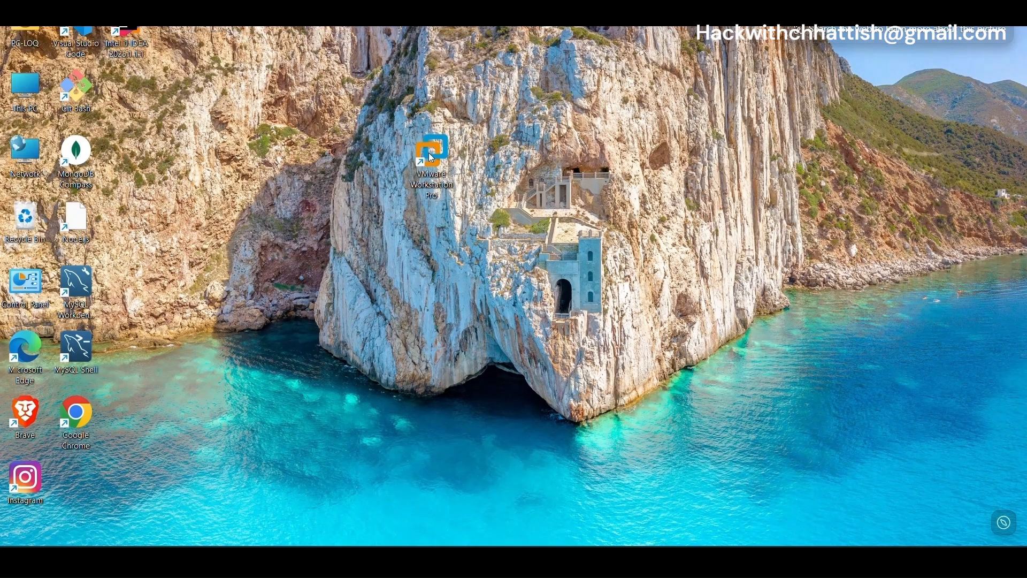
# Launch Workstation maximized and open the kali-linux-2025.1c-vmware-amd64 VM from Downloads
pyautogui.doubleClick(429, 154)
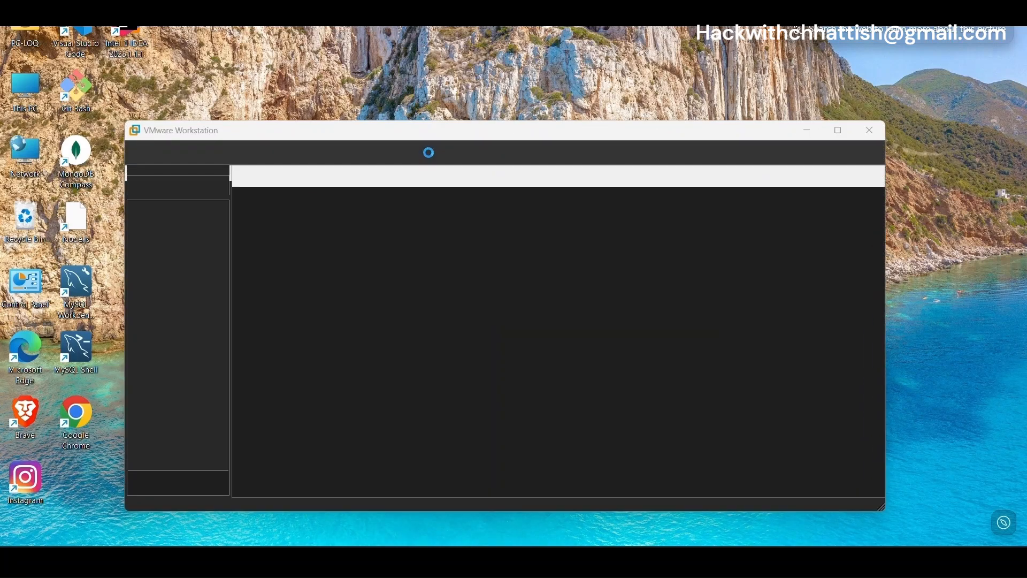
pyautogui.click(848, 131)
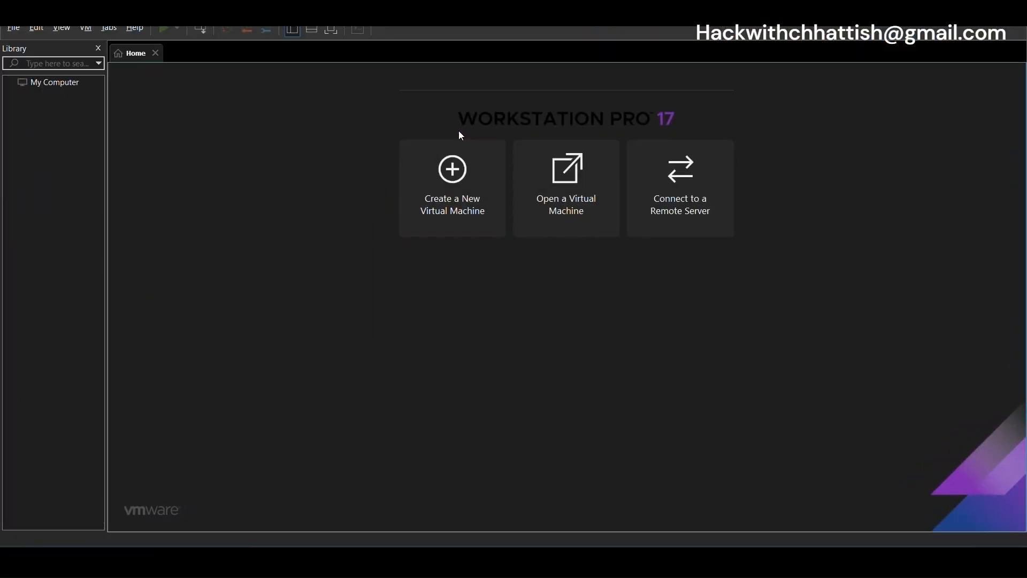
pyautogui.click(534, 174)
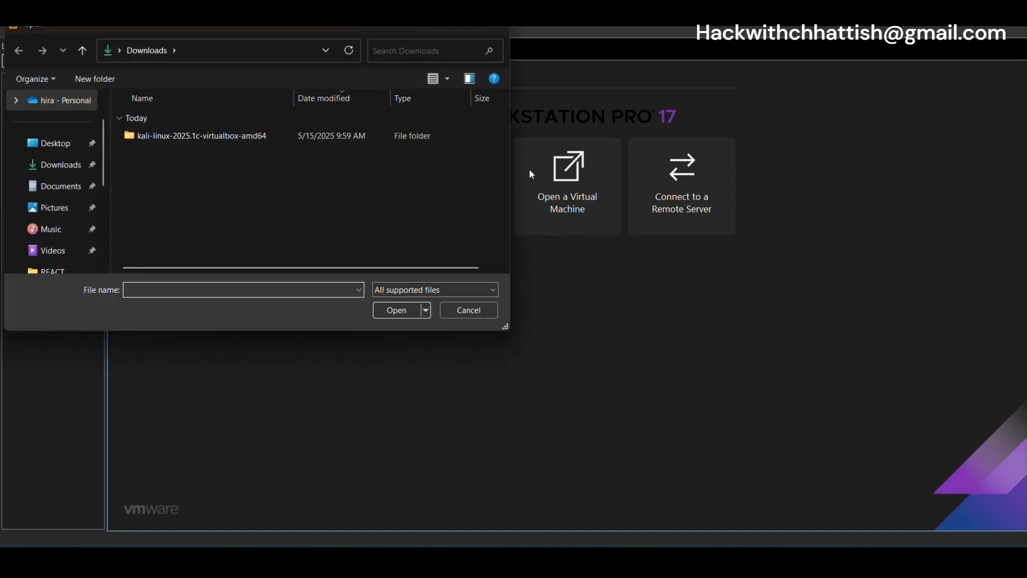
pyautogui.click(299, 142)
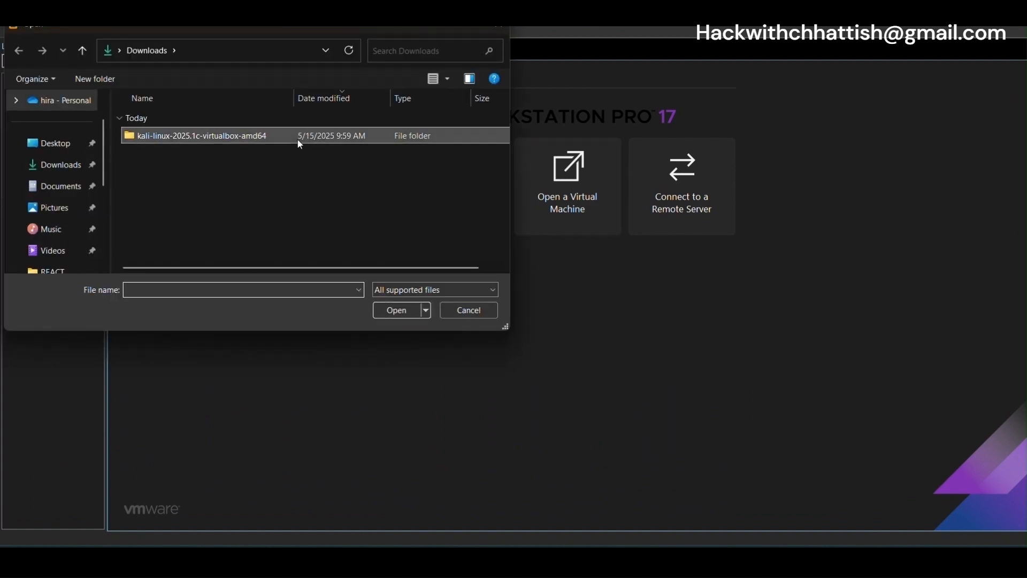
pyautogui.click(397, 310)
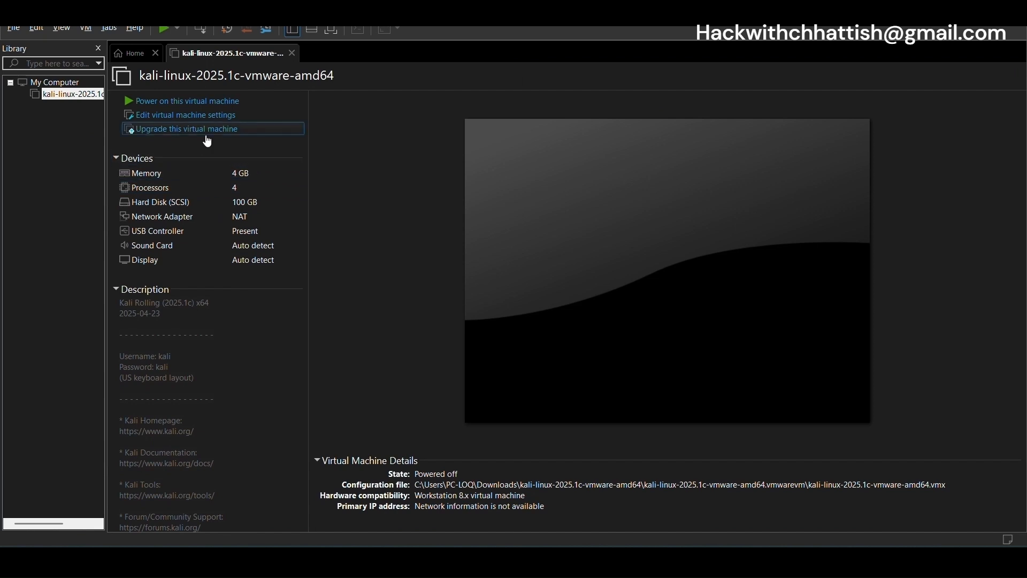
# Power on the Kali VM, dismiss the mitigations notice, and log in with the account password
pyautogui.click(211, 101)
pyautogui.click(632, 320)
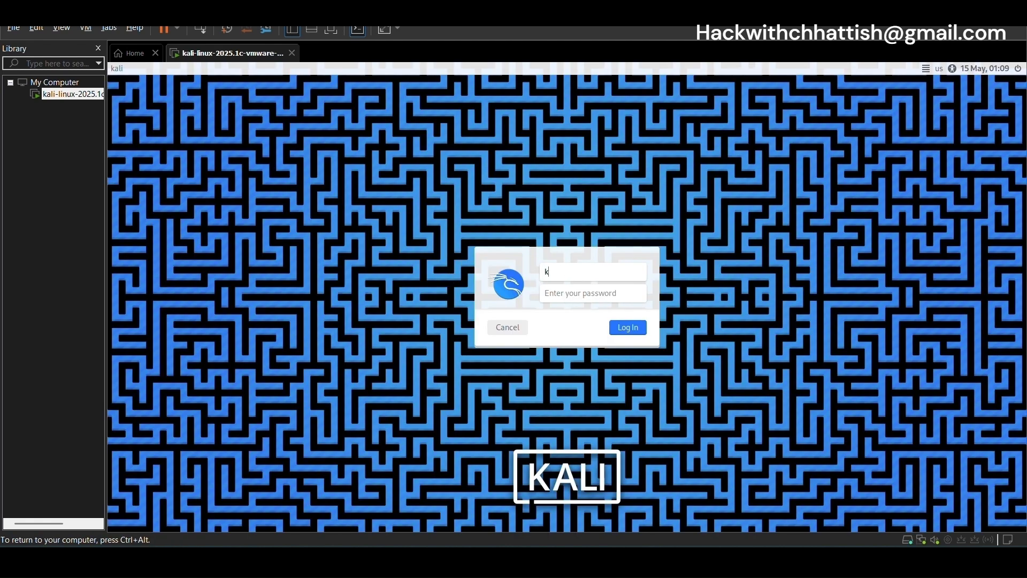
pyautogui.write('123456')
pyautogui.click(629, 327)
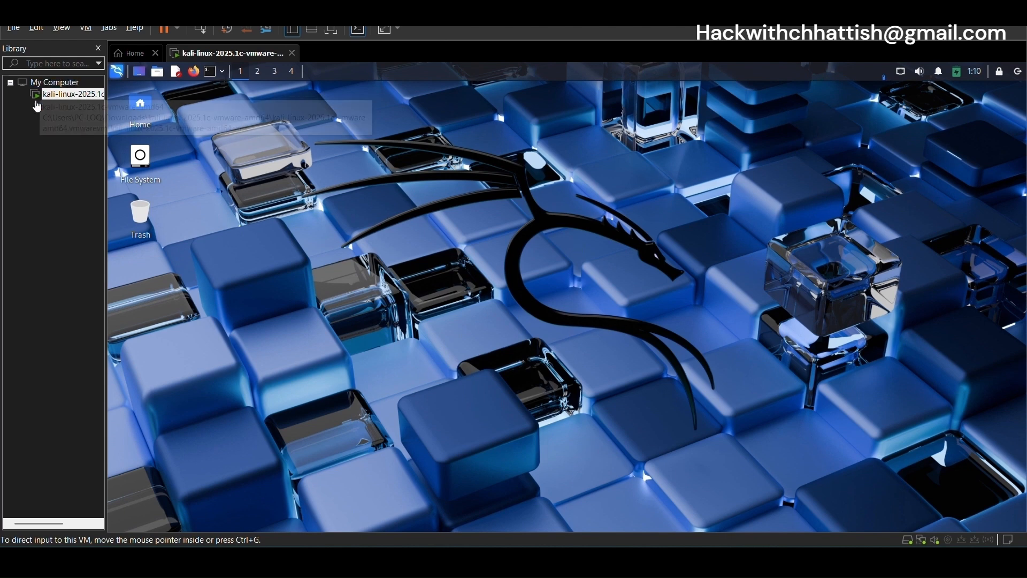
# Rename the virtual machine to 'Kali' in the Library
pyautogui.rightClick(80, 99)
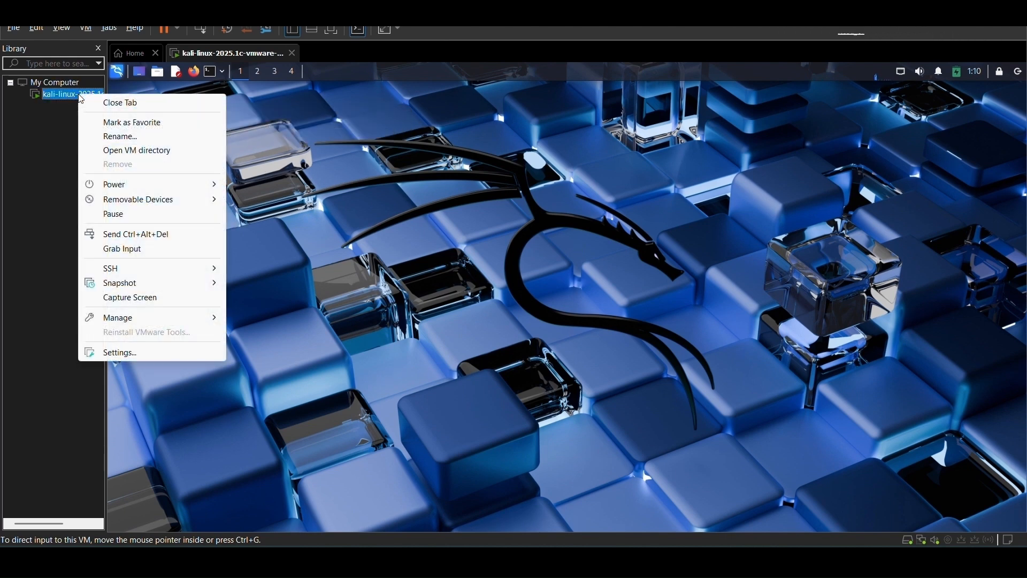
pyautogui.click(118, 137)
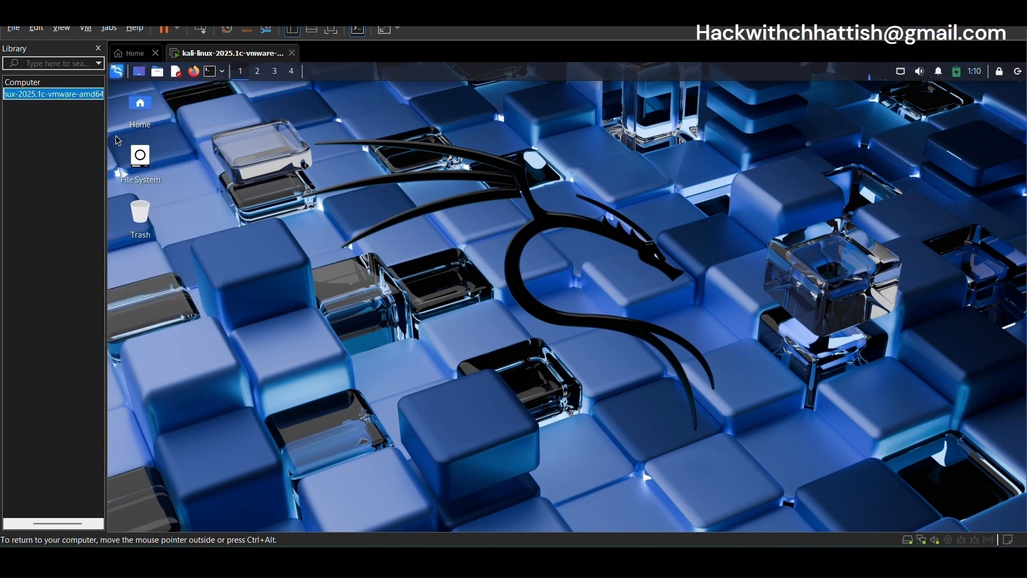
pyautogui.click(68, 94)
pyautogui.press('BackSpace')
pyautogui.press('BackSpace')
pyautogui.press('BackSpace')
pyautogui.press('BackSpace')
pyautogui.press('BackSpace')
pyautogui.press('BackSpace')
pyautogui.press('BackSpace')
pyautogui.press('BackSpace')
pyautogui.press('BackSpace')
pyautogui.press('BackSpace')
pyautogui.press('BackSpace')
pyautogui.press('BackSpace')
pyautogui.press('BackSpace')
pyautogui.press('BackSpace')
pyautogui.press('BackSpace')
pyautogui.press('BackSpace')
pyautogui.press('BackSpace')
pyautogui.press('BackSpace')
pyautogui.press('BackSpace')
pyautogui.press('BackSpace')
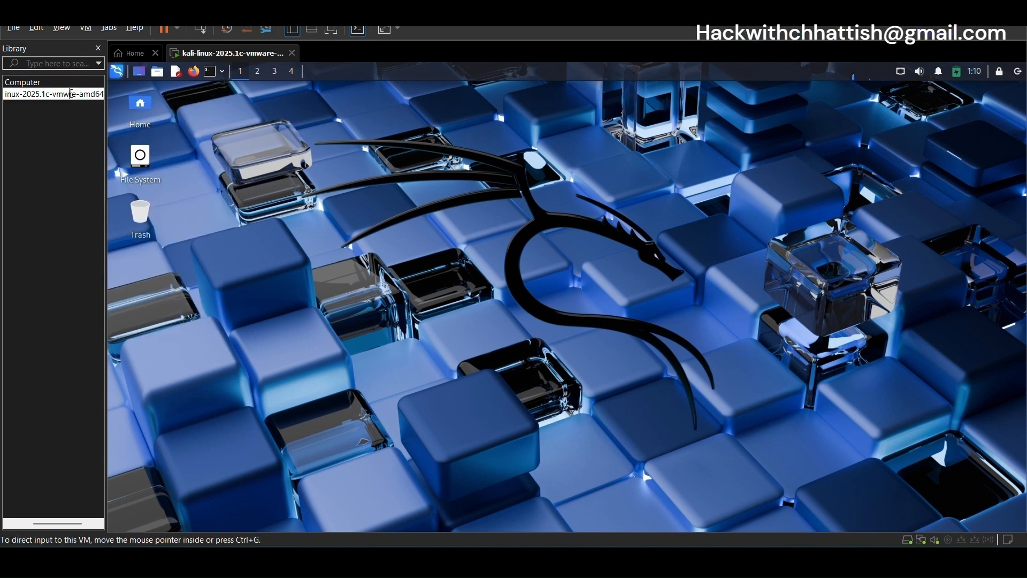
pyautogui.press('BackSpace')
pyautogui.press('BackSpace')
pyautogui.press('BackSpace')
pyautogui.press('BackSpace')
pyautogui.press('BackSpace')
pyautogui.press('BackSpace')
pyautogui.press('BackSpace')
pyautogui.write('Kali')
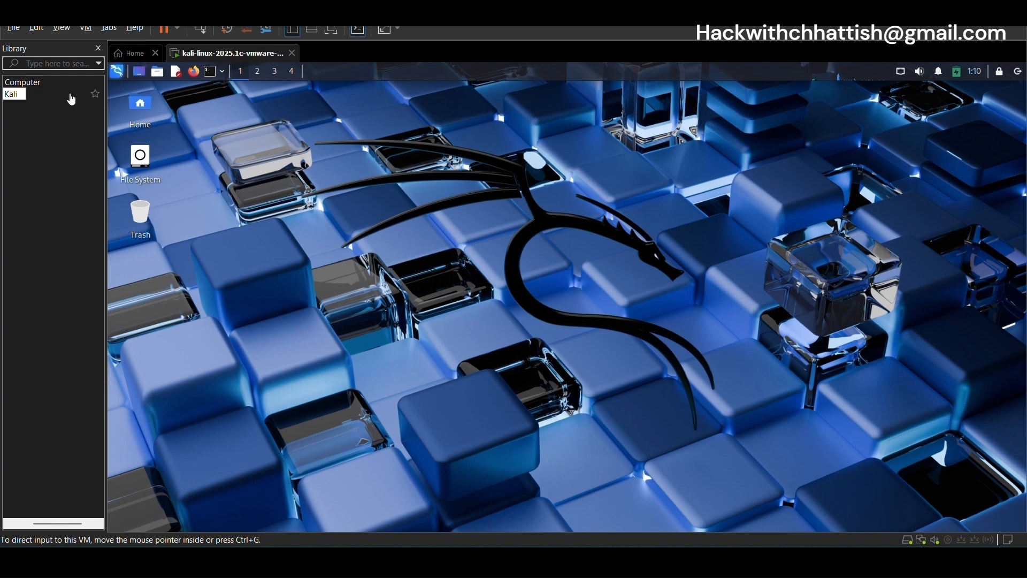
pyautogui.press('Return')
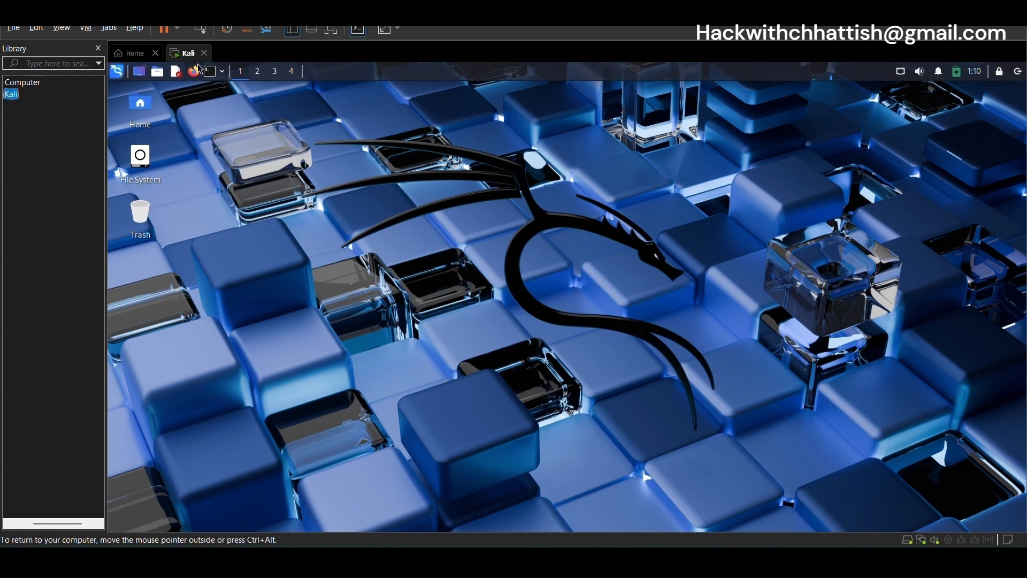
# Open and close a Kali terminal, then shut down the guest from the Power menu
pyautogui.click(213, 75)
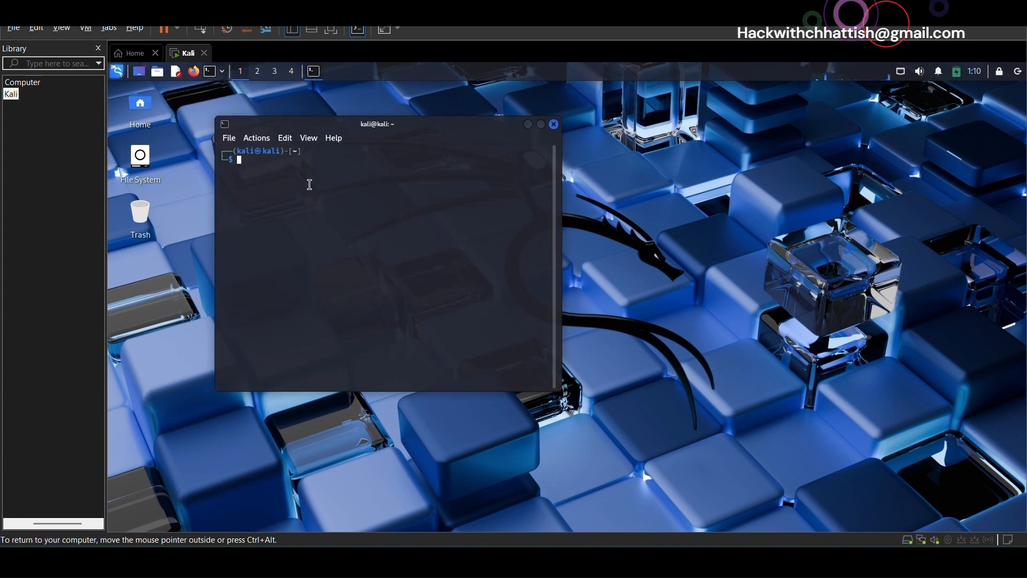
pyautogui.click(557, 125)
pyautogui.click(169, 30)
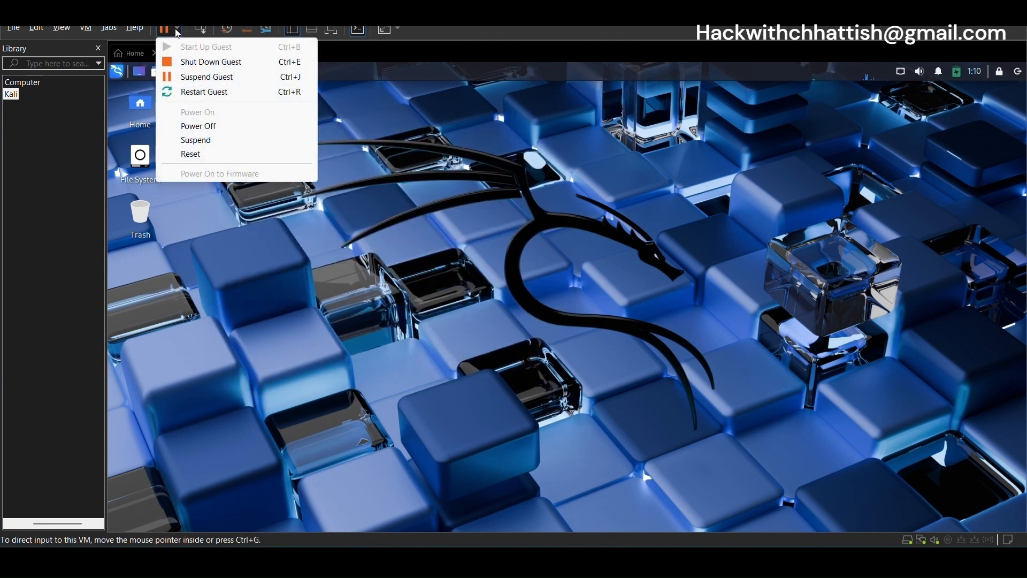
pyautogui.click(219, 63)
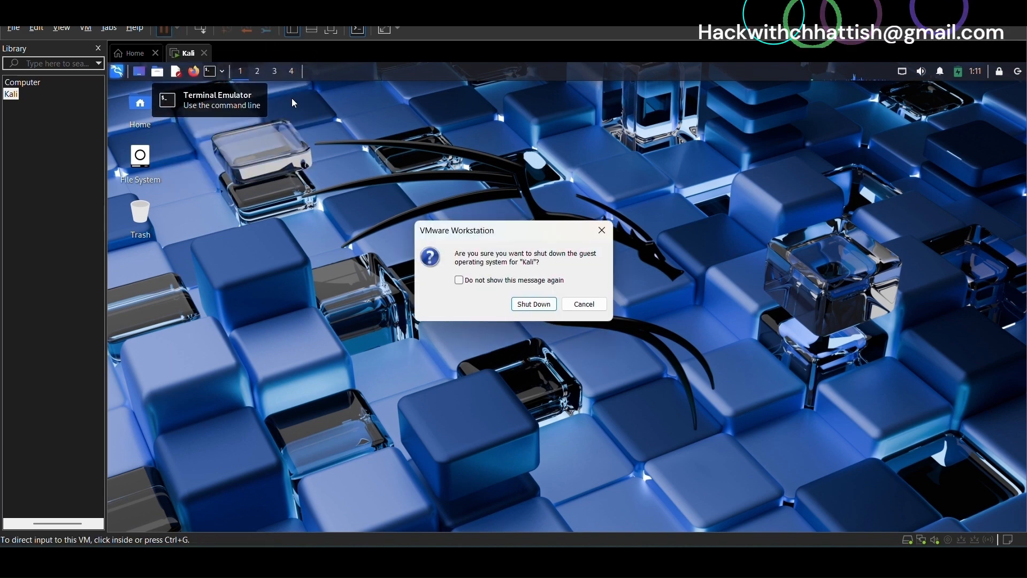
pyautogui.click(524, 304)
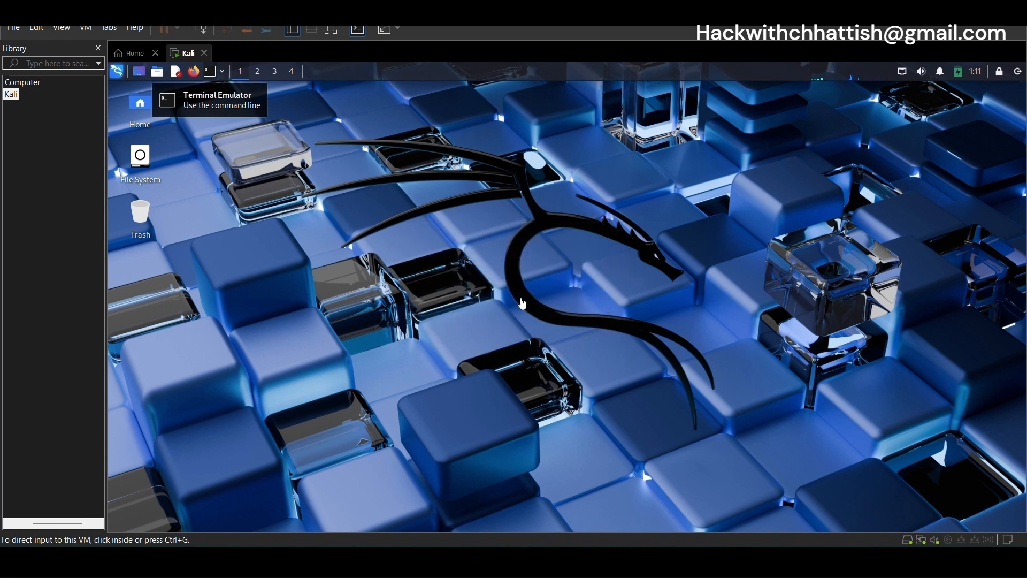